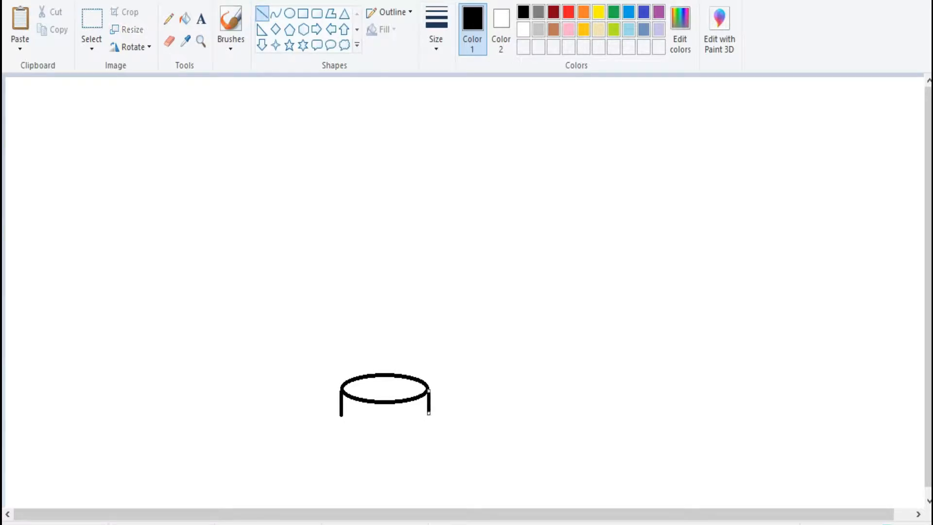
Complete the flower pot outline with a curved lower edge on the rim, tapered sides and a curved base.
left_click(275, 14)
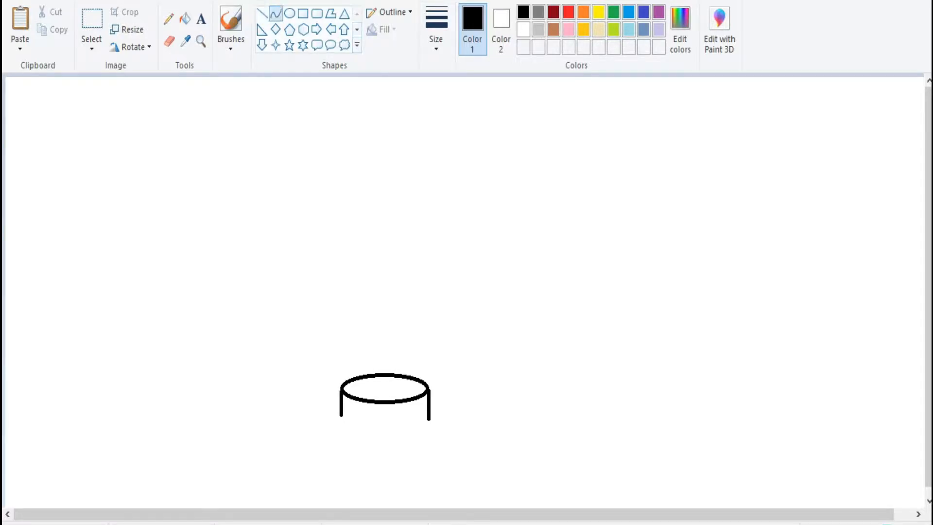
left_click_drag(429, 419, 386, 430)
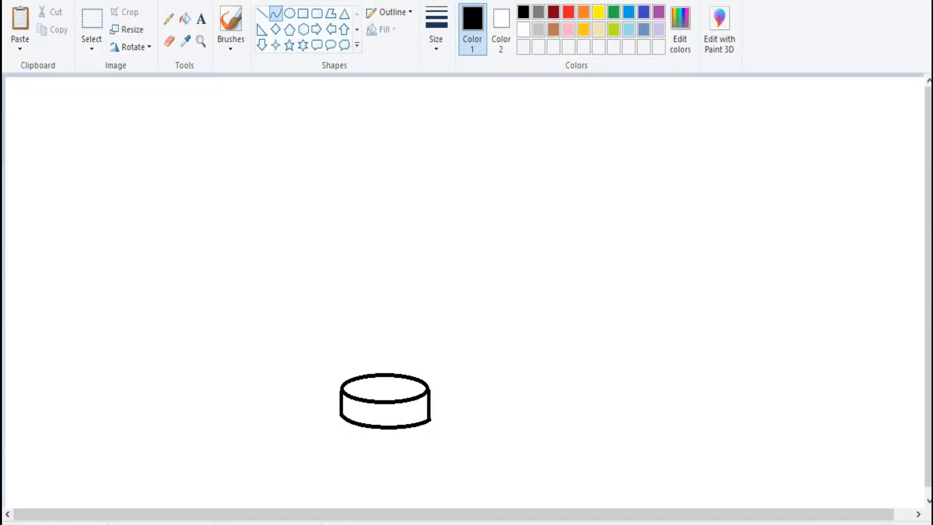
left_click(262, 14)
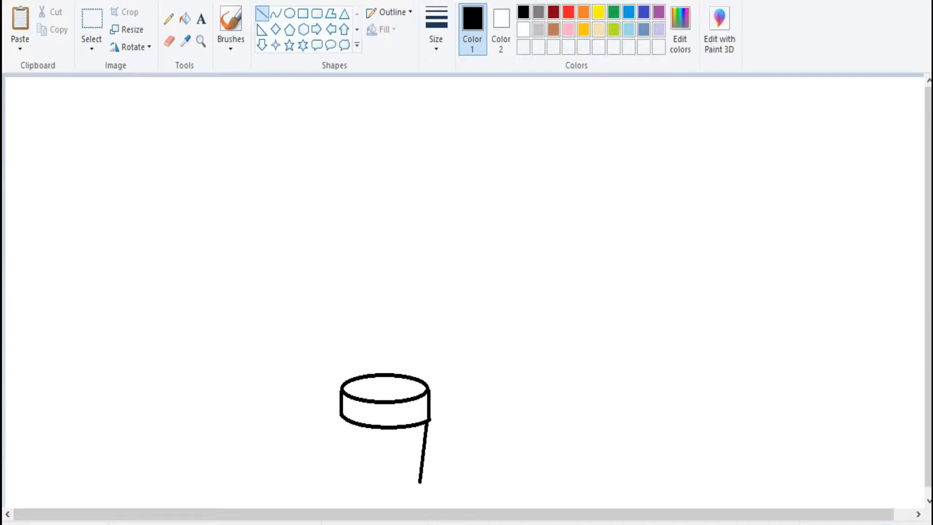
left_click(276, 13)
left_click_drag(420, 479, 420, 476)
left_click_drag(357, 477, 354, 490)
left_click_drag(414, 482, 417, 489)
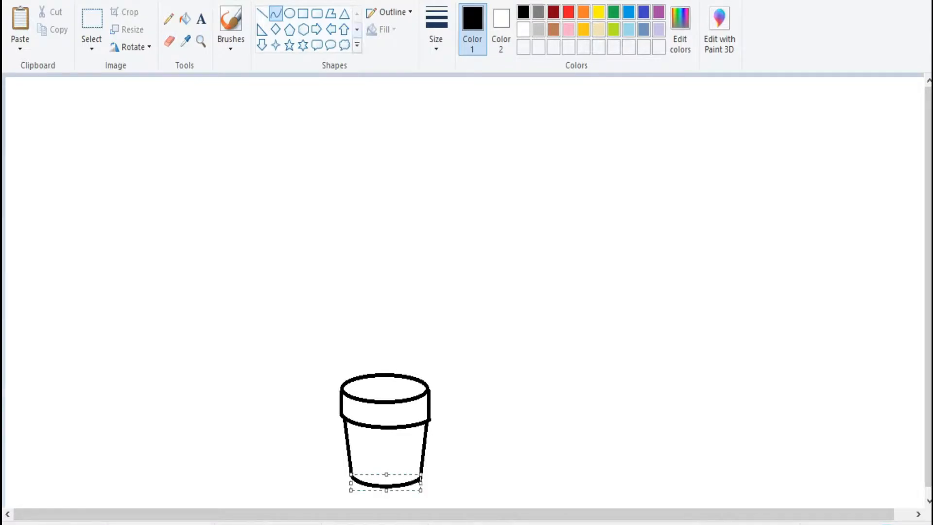
Draw the first stem as two parallel curves rising from inside the pot and bending to the left.
left_click_drag(328, 306, 382, 401)
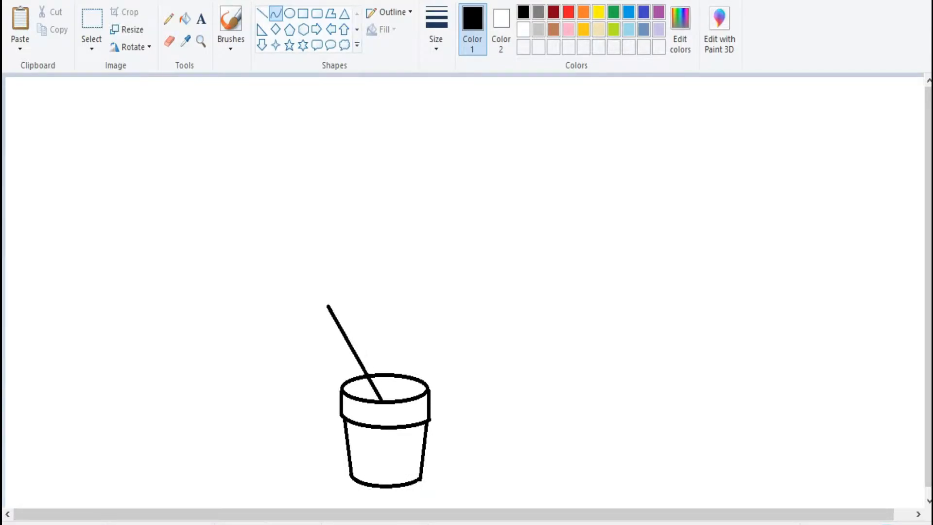
left_click_drag(347, 339, 389, 401)
left_click_drag(359, 336, 369, 329)
left_click_drag(378, 365, 387, 359)
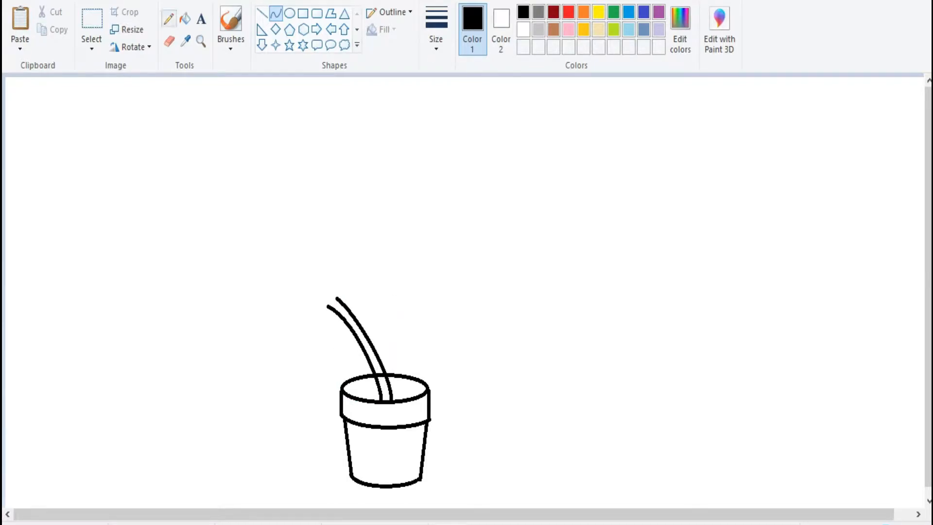
Erase the part of the pot's back rim that runs between the two lines of the stem.
left_click(201, 42)
left_click(382, 355)
left_click(432, 294)
left_click(462, 252)
left_click(178, 231)
left_click(296, 206)
left_click(168, 41)
left_click(436, 29)
left_click(466, 100)
left_click_drag(324, 260, 313, 240)
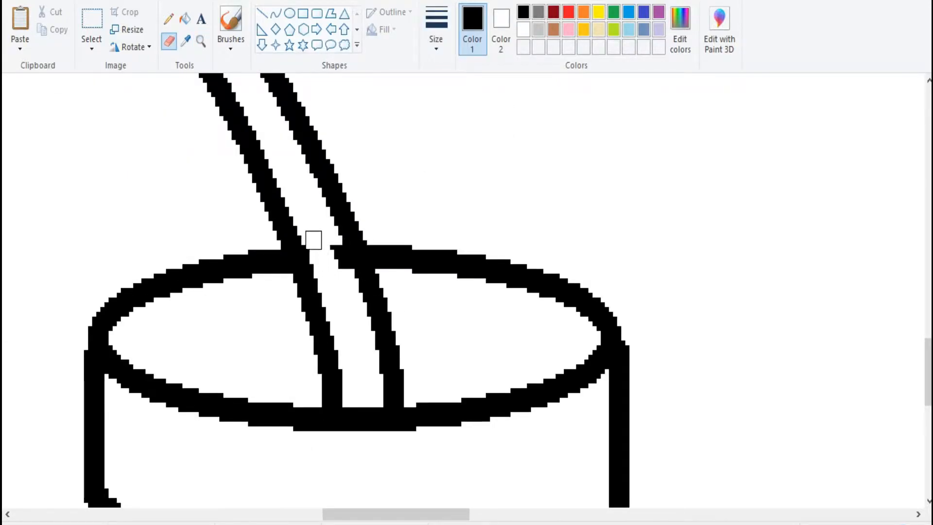
Draw a second stem as two parallel curves rising from the pot and bending right, crossing the first stem.
left_click(200, 41)
right_click(212, 111)
right_click(212, 111)
right_click(212, 112)
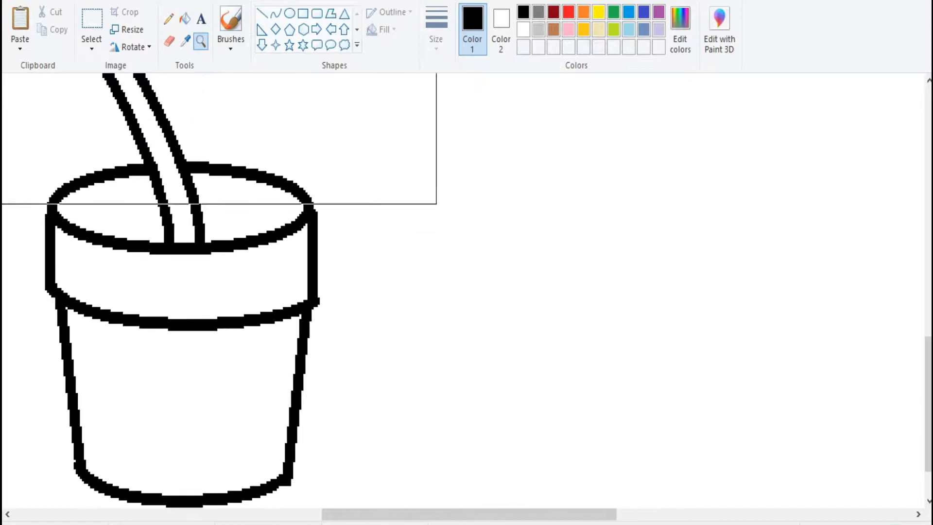
right_click(212, 112)
scroll(389, 243, "up", 3)
right_click(465, 304)
scroll(465, 305, "up", 1)
left_click_drag(457, 514, 433, 514)
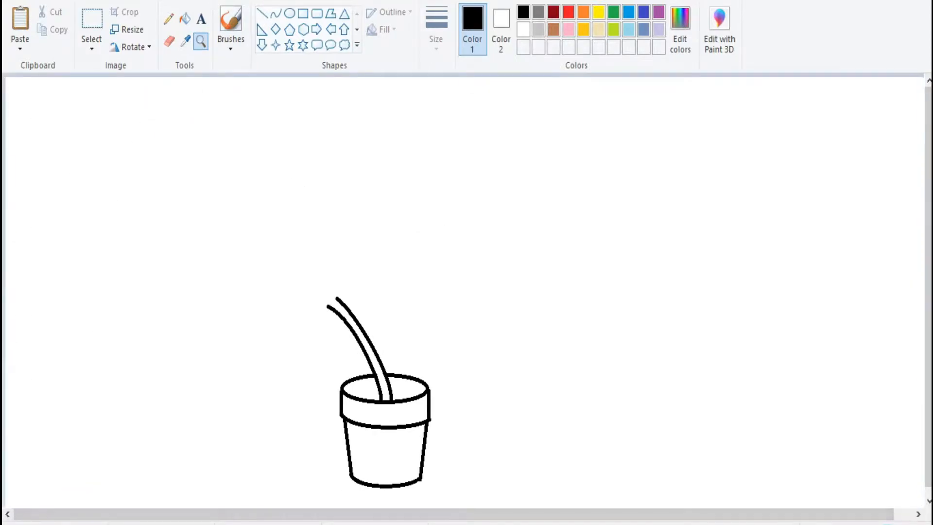
left_click(276, 13)
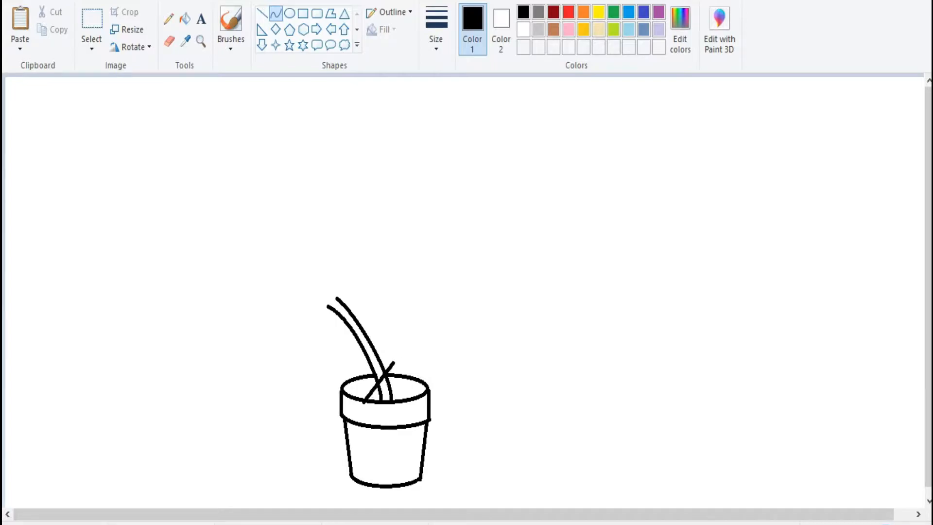
left_click_drag(425, 327, 434, 305)
left_click(364, 378)
left_click(539, 314)
left_click(378, 373)
left_click(408, 318)
left_click(540, 314)
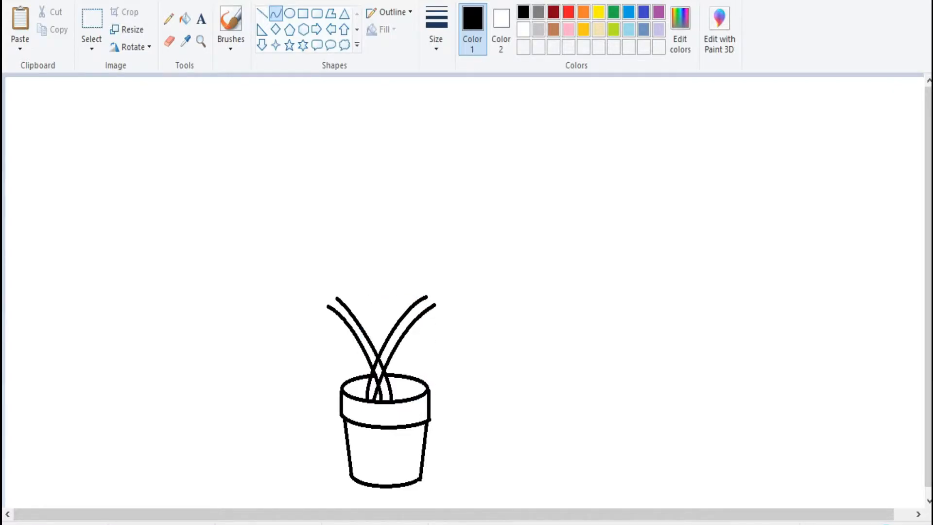
Erase the overlapping lines at the stem crossing so the left-leaning stem lies in front.
left_click(201, 41)
left_click(383, 365)
left_click(383, 365)
left_click(383, 365)
left_click(383, 364)
left_click(383, 365)
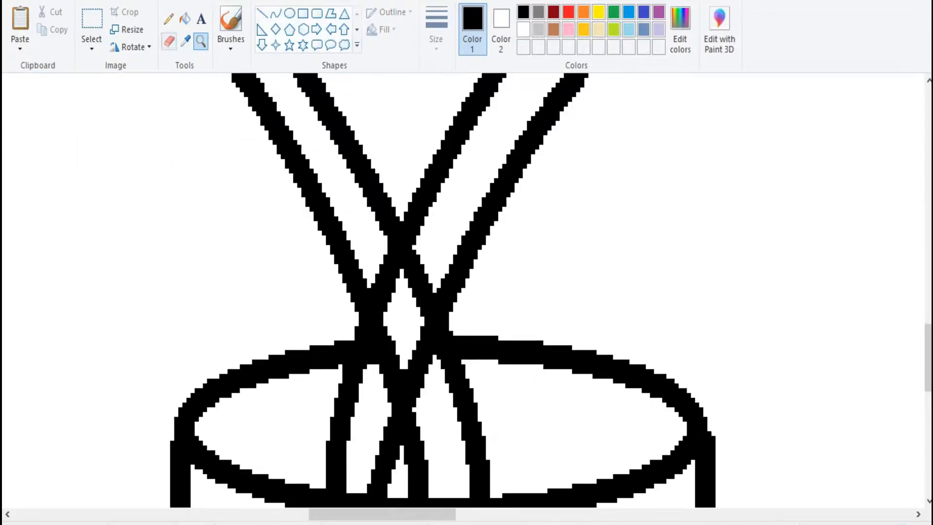
left_click(169, 41)
mouse_move(385, 271)
left_mouse_down()
mouse_move(412, 363)
mouse_move(428, 374)
mouse_move(391, 274)
left_mouse_up()
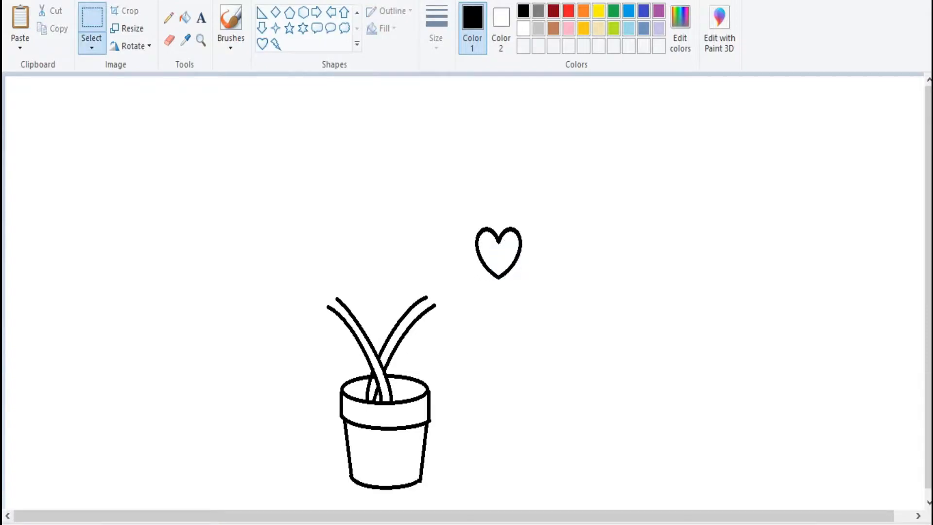
Draw a second heart matching the first, flip it vertically and place it tip to tip beneath the first.
left_click(263, 44)
left_click_drag(494, 231, 538, 277)
left_click_drag(516, 253, 498, 253)
left_click_drag(520, 253, 522, 253)
left_click(129, 45)
left_click(146, 119)
Add a third heart rotated left 90° as the left petal, pointing to the flower's centre.
mouse_move(499, 253)
left_mouse_down()
mouse_move(499, 299)
mouse_move(523, 229)
mouse_move(457, 274)
left_mouse_up()
left_click(131, 46)
left_click(148, 83)
Add a fourth heart rotated right 90° as the right petal to complete the four-heart flower.
left_click(129, 46)
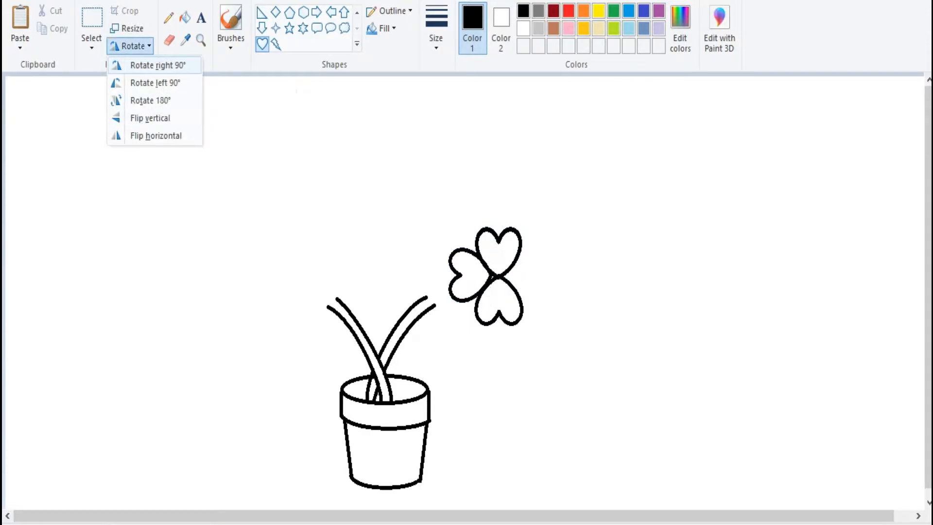
left_click(146, 65)
left_click_drag(549, 254, 542, 254)
left_click_drag(519, 254, 500, 255)
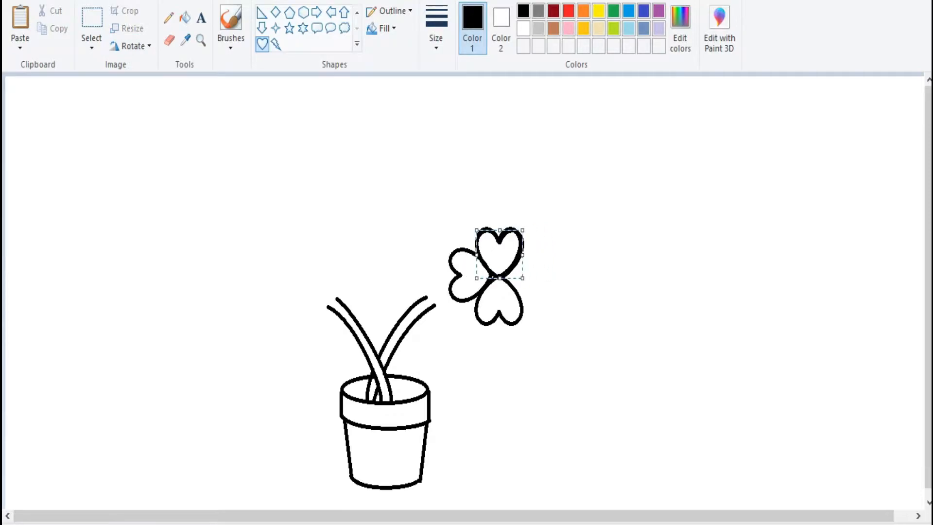
left_click(129, 46)
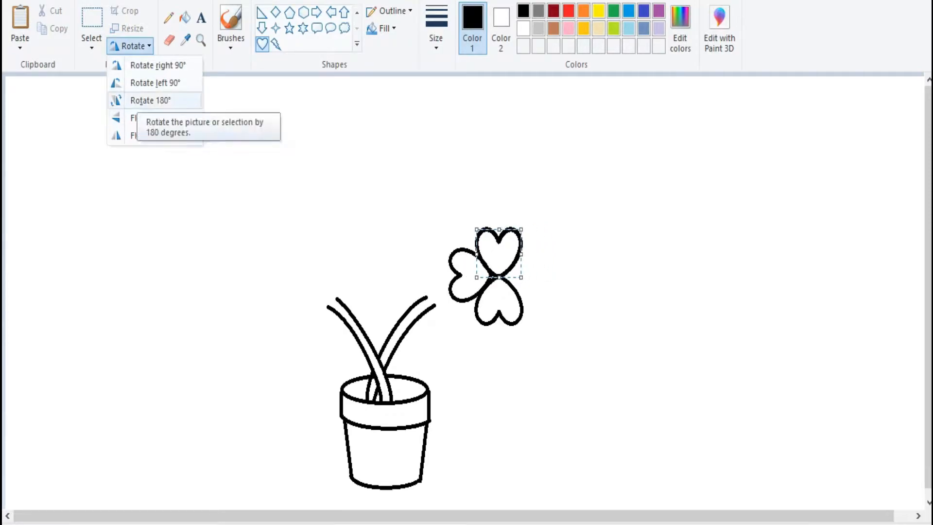
left_click(146, 65)
left_click_drag(498, 252, 525, 276)
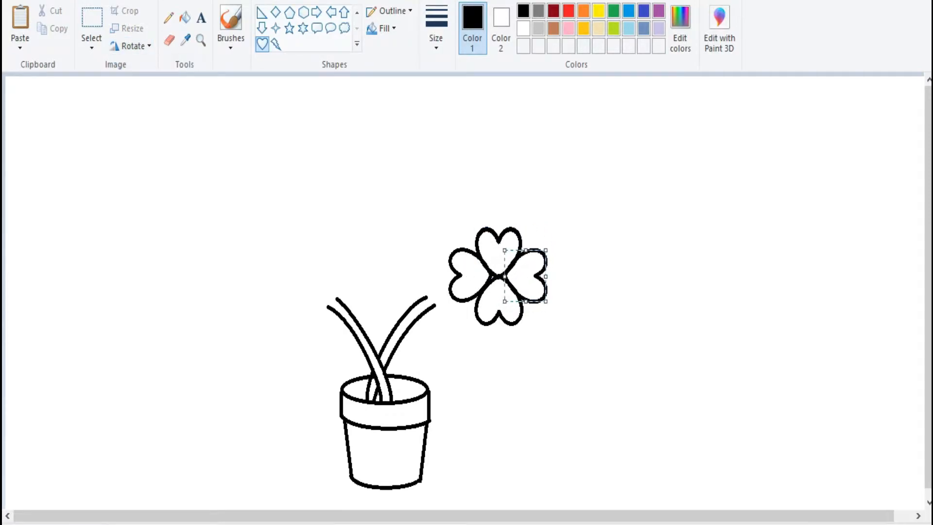
Fill the four-heart flower solid red and add a yellow-filled oval at its centre.
left_click(185, 18)
left_click(498, 255)
left_click(499, 296)
left_click(524, 276)
left_click(471, 276)
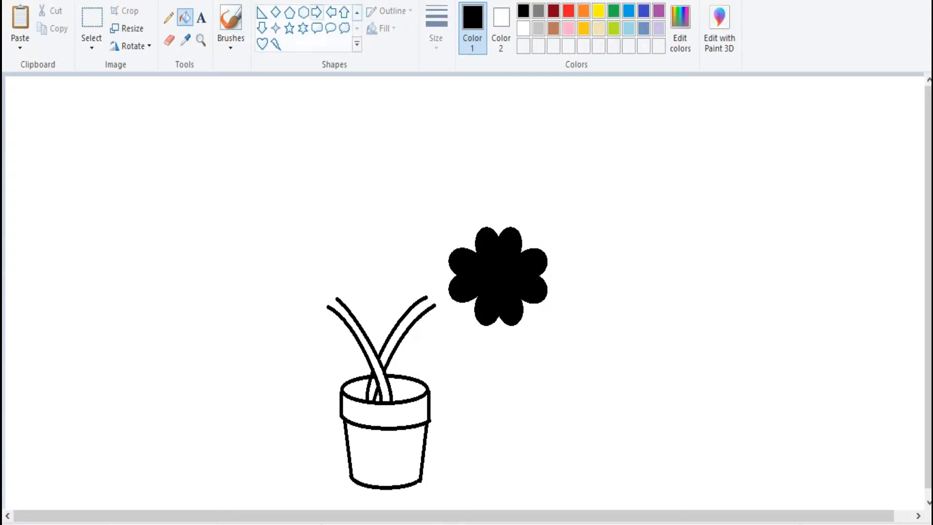
left_click(499, 276)
left_click(357, 13)
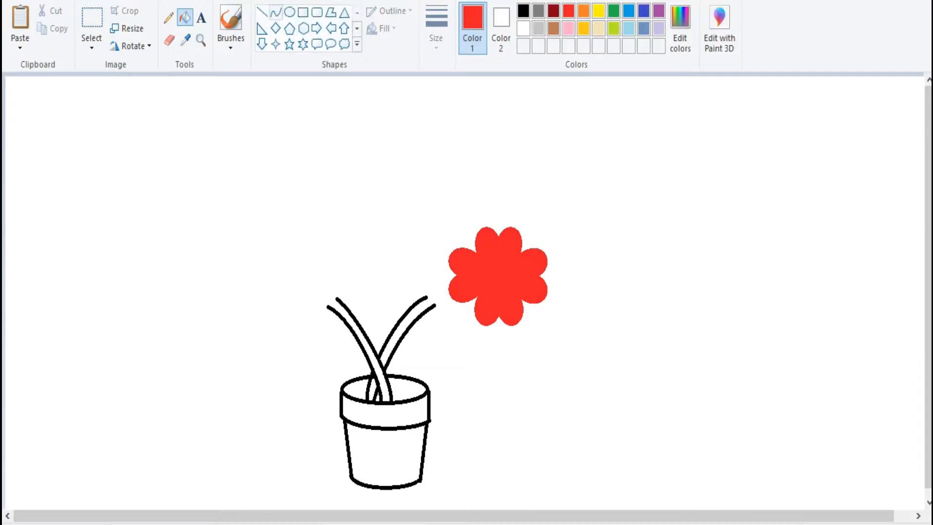
left_click(289, 12)
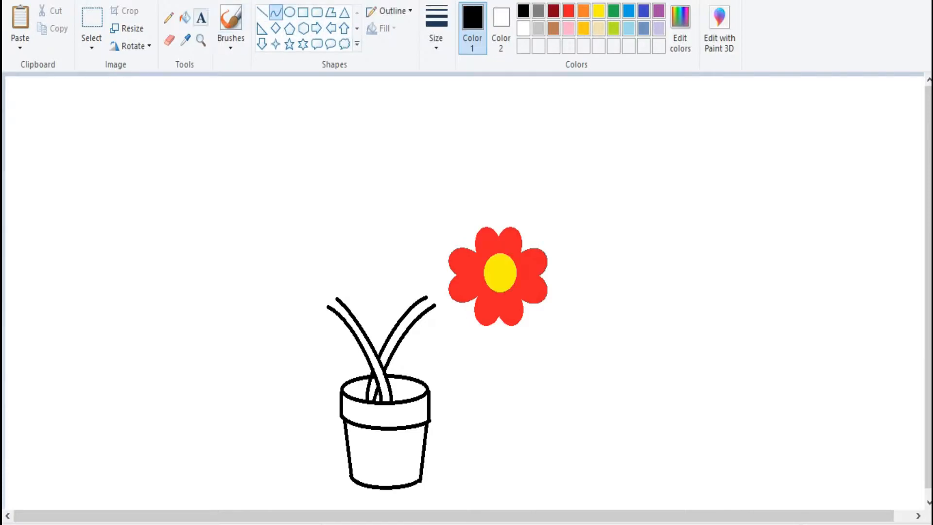
Cut around the red flower with a free-form selection and move it to the tip of the right stem.
left_click(91, 47)
left_click(136, 100)
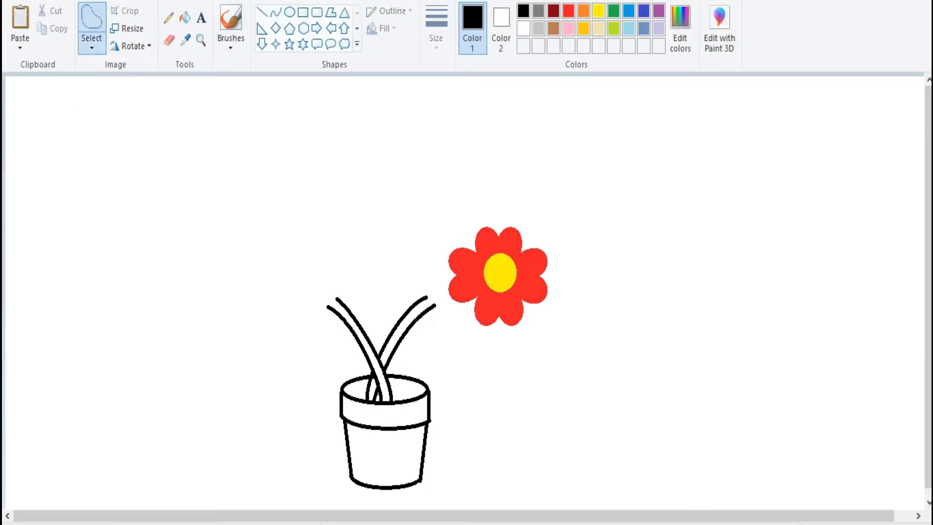
left_click(200, 40)
left_click(500, 235)
left_click(500, 376)
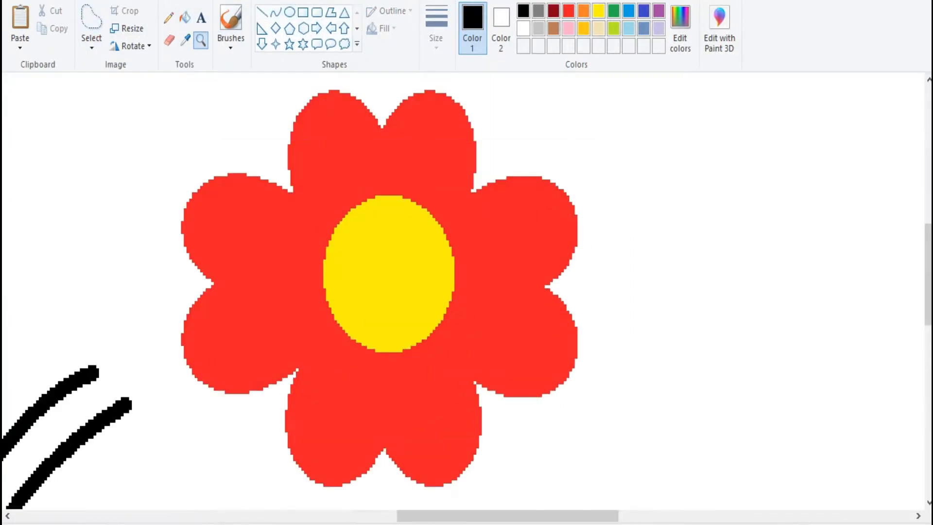
left_click(92, 18)
left_click_drag(293, 377, 193, 407)
mouse_move(176, 237)
left_mouse_down()
mouse_move(199, 171)
mouse_move(251, 166)
mouse_move(285, 133)
mouse_move(316, 75)
left_mouse_up()
mouse_move(412, 83)
left_mouse_down()
mouse_move(488, 162)
mouse_move(565, 167)
mouse_move(594, 238)
mouse_move(585, 311)
mouse_move(561, 410)
mouse_move(500, 420)
mouse_move(459, 503)
mouse_move(390, 482)
mouse_move(307, 499)
left_mouse_up()
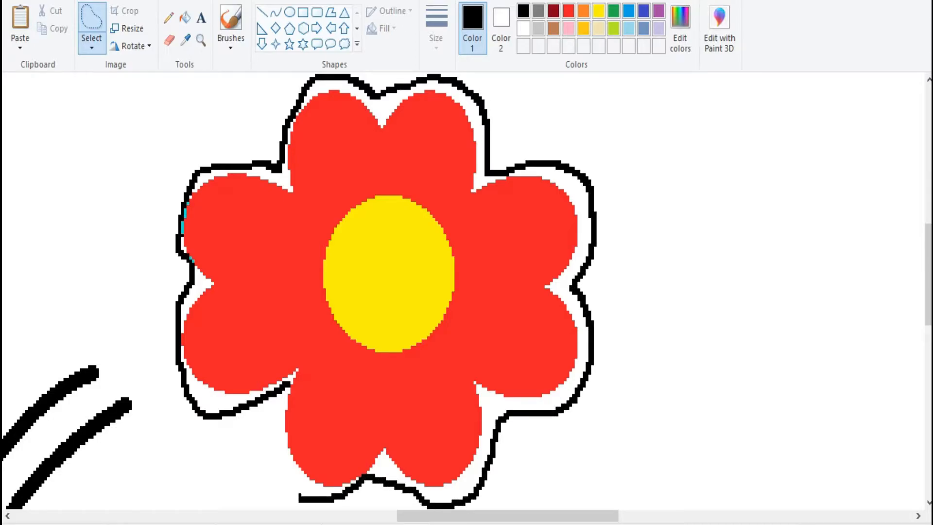
left_click_drag(278, 409, 284, 390)
mouse_move(340, 311)
left_mouse_down()
mouse_move(183, 286)
mouse_move(168, 295)
left_mouse_up()
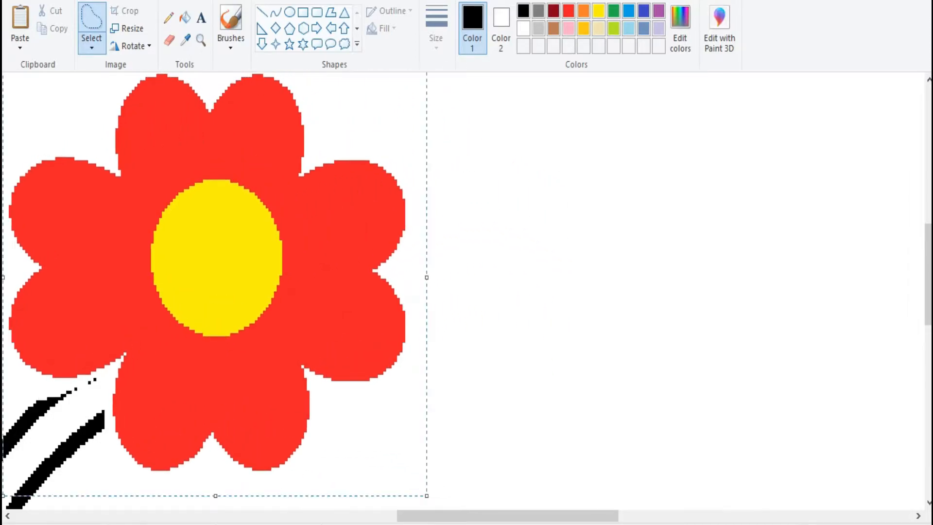
Redraw the damaged ends of the right stem with black curves so they meet the red flower.
left_click(7, 516)
left_click(262, 12)
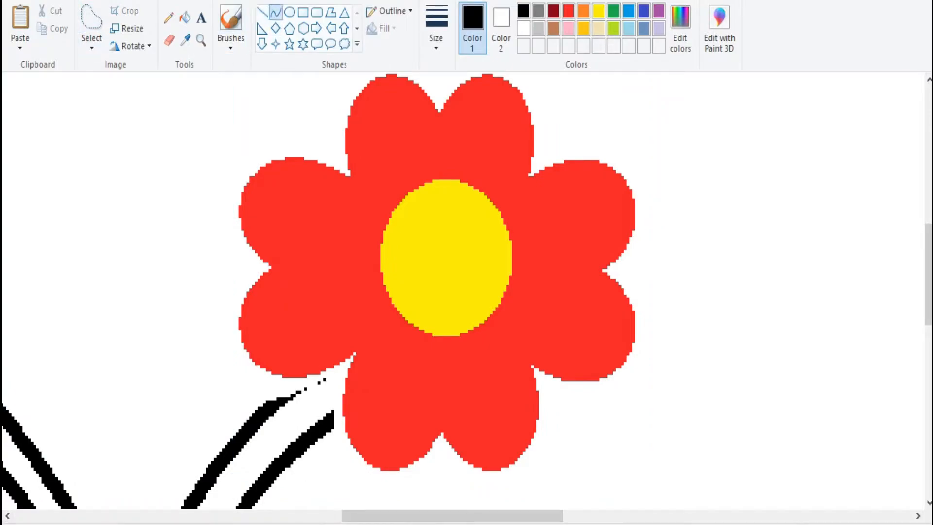
left_click_drag(266, 411, 347, 362)
mouse_move(297, 393)
left_mouse_down()
mouse_move(294, 383)
mouse_move(308, 386)
left_mouse_up()
left_click(302, 385)
left_click_drag(328, 423, 338, 417)
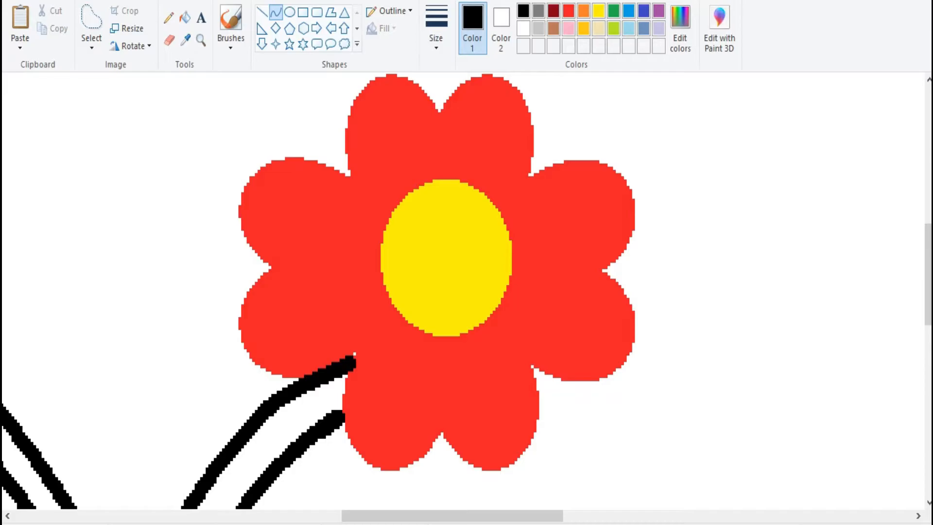
Draw a matching second heart for a new flower left of the stems, rotated 180° beneath the first.
left_click(200, 41)
right_click(217, 128)
right_click(216, 127)
right_click(216, 127)
left_click(929, 79)
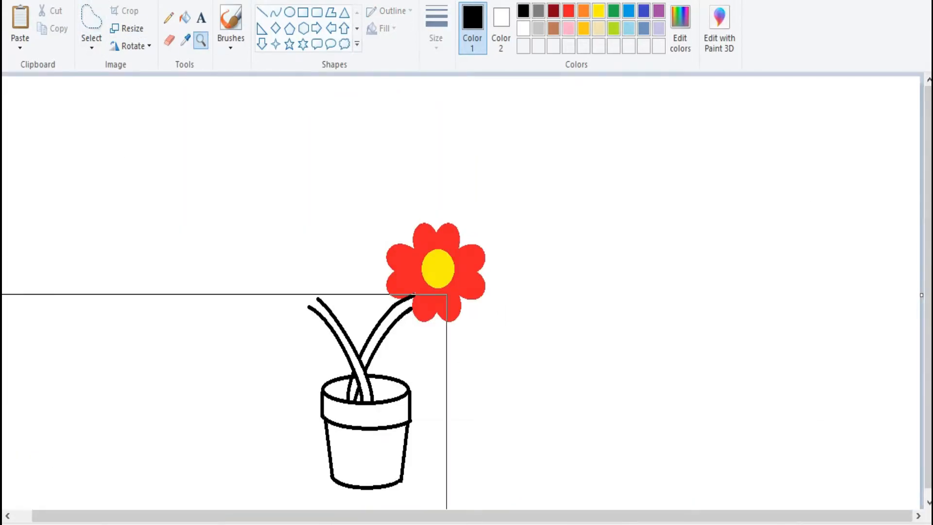
left_click(7, 516)
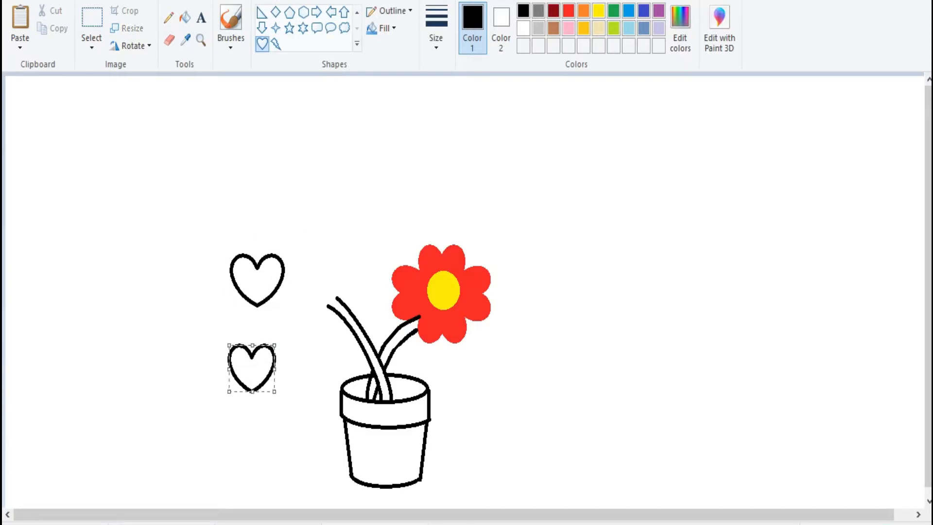
left_click_drag(251, 368, 255, 279)
left_click_drag(278, 300, 257, 331)
left_click(131, 46)
left_click(156, 100)
Place a heart rotated left 90° as the left petal of the new flower.
mouse_move(231, 256)
left_mouse_down()
mouse_move(285, 306)
mouse_move(227, 305)
left_mouse_up()
left_click(132, 45)
left_click(155, 82)
Size another heart to match, rotate it right 90° and place it as the new flower's right petal.
mouse_move(250, 249)
left_mouse_down()
mouse_move(294, 295)
mouse_move(255, 278)
left_mouse_up()
left_click_drag(276, 302, 283, 306)
left_click(131, 45)
left_click(156, 65)
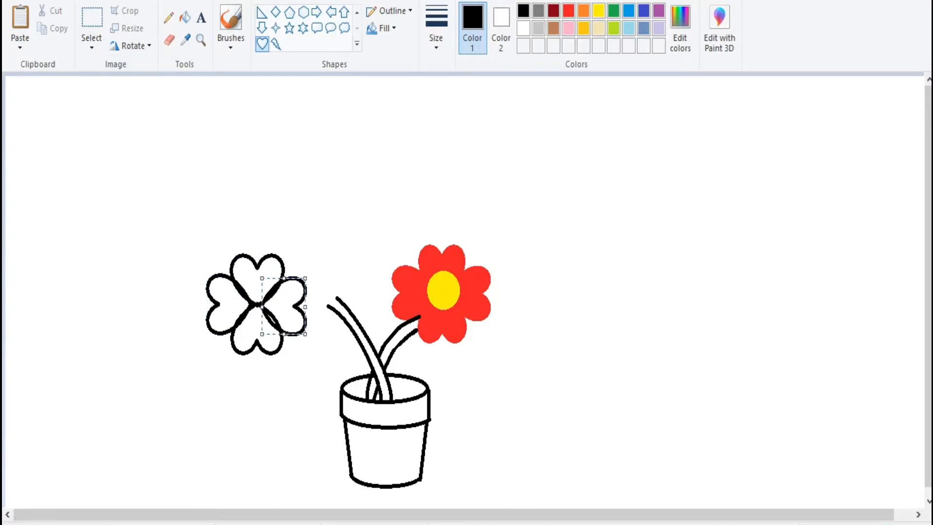
left_click(292, 218)
Fill the four heart petals of the new flower with black.
left_click(185, 18)
left_click(257, 282)
left_click(286, 307)
left_click(257, 330)
left_click(228, 305)
Add a yellow-filled oval centre to the black flower and recolour its petals blue.
left_click(357, 12)
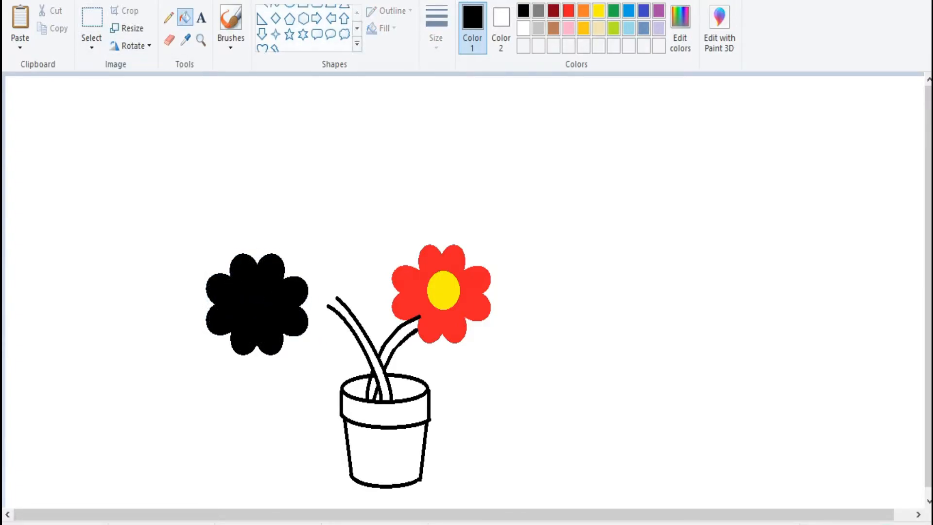
left_click(290, 13)
mouse_move(250, 283)
left_mouse_down()
mouse_move(291, 326)
mouse_move(258, 301)
left_mouse_up()
left_click(185, 17)
left_click(258, 301)
left_click(629, 10)
left_click(257, 272)
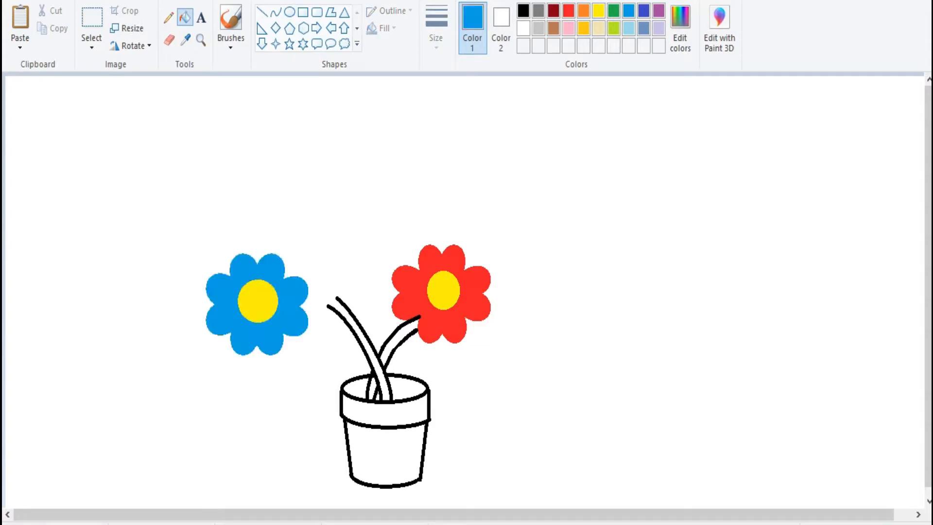
Cut around the blue flower with a free-form selection and move it to the tip of the left stem.
left_click(92, 47)
left_click(125, 100)
left_click(201, 40)
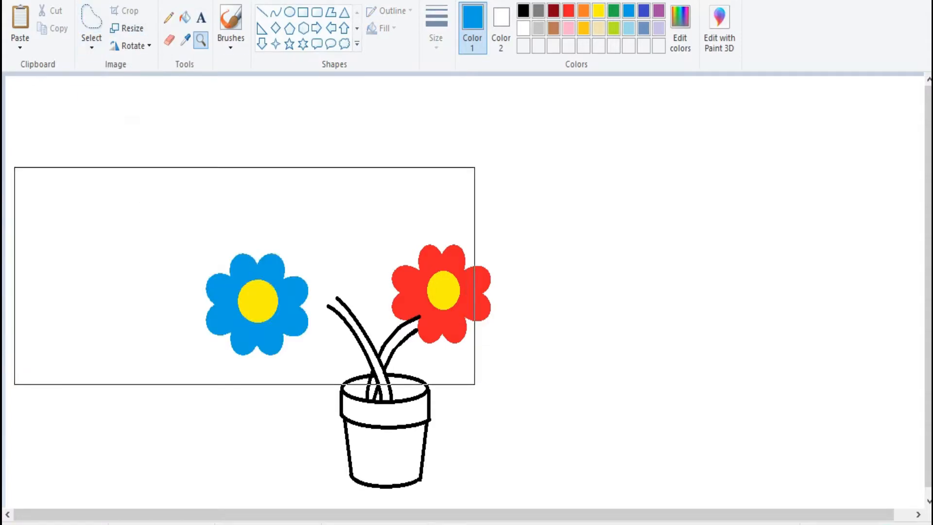
left_click(244, 275)
mouse_move(929, 296)
left_mouse_down()
mouse_move(929, 322)
mouse_move(928, 298)
left_mouse_up()
left_click(7, 514)
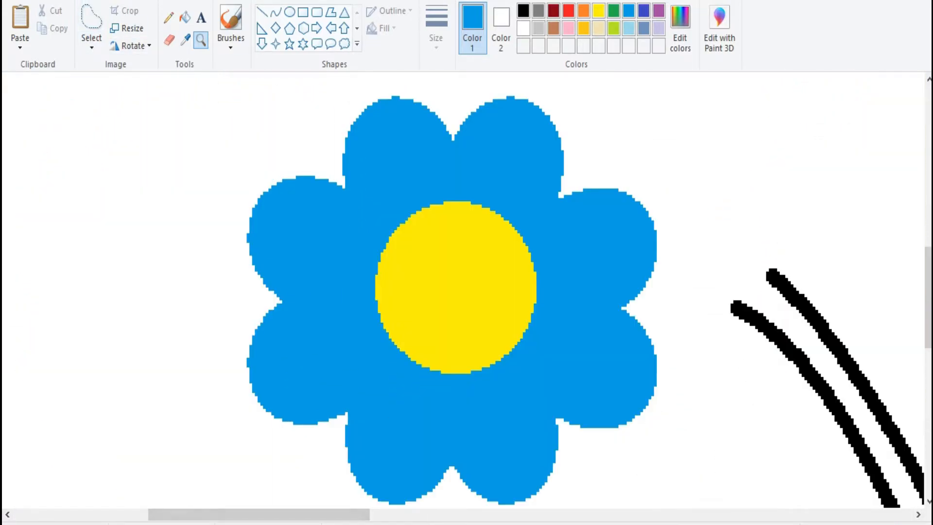
left_click(91, 19)
mouse_move(276, 301)
left_mouse_down()
mouse_move(257, 178)
mouse_move(384, 85)
mouse_move(574, 127)
mouse_move(682, 267)
mouse_move(624, 444)
mouse_move(564, 495)
left_mouse_up()
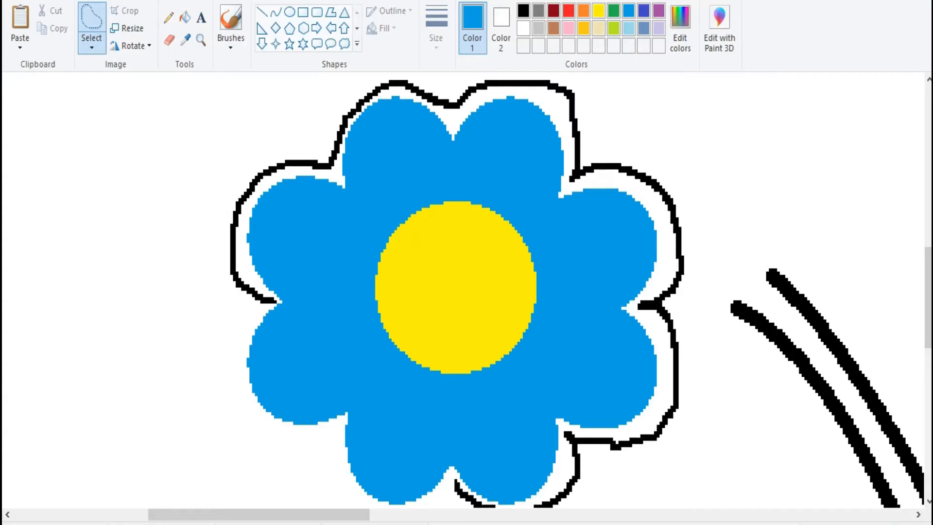
mouse_move(432, 505)
left_mouse_down()
mouse_move(344, 470)
mouse_move(300, 430)
mouse_move(246, 404)
mouse_move(236, 333)
left_mouse_up()
mouse_move(455, 287)
left_mouse_down()
mouse_move(625, 117)
mouse_move(634, 127)
left_mouse_up()
Extend both black outlines of the left stem with curves so they reach the blue flower.
left_click(275, 12)
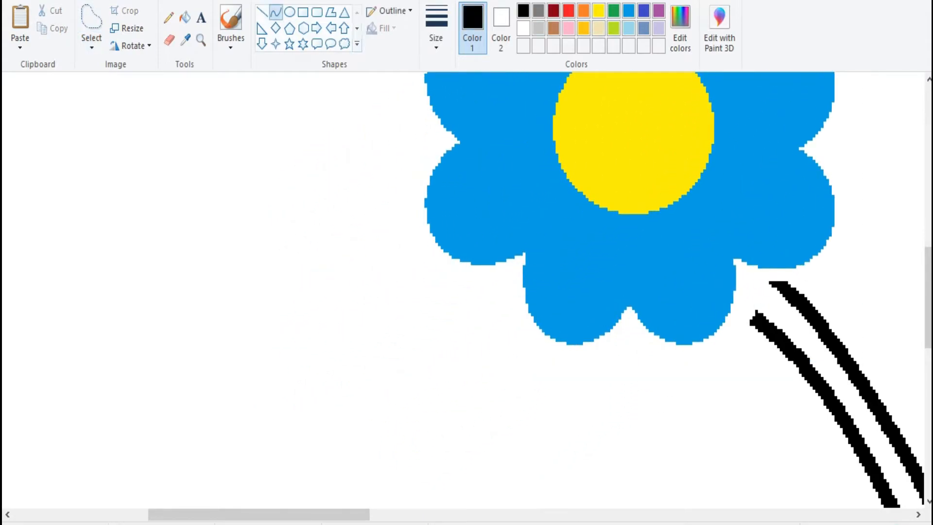
left_click_drag(788, 286, 753, 269)
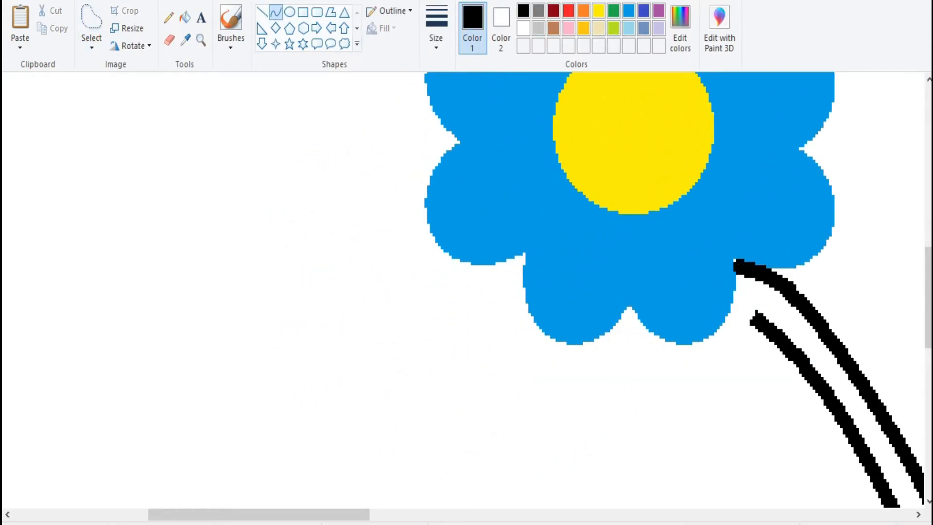
left_click_drag(765, 323, 734, 308)
Mix a darker custom brown and fill the flower pot's body and rim with it.
left_click(200, 41)
right_click(294, 203)
right_click(295, 203)
right_click(294, 203)
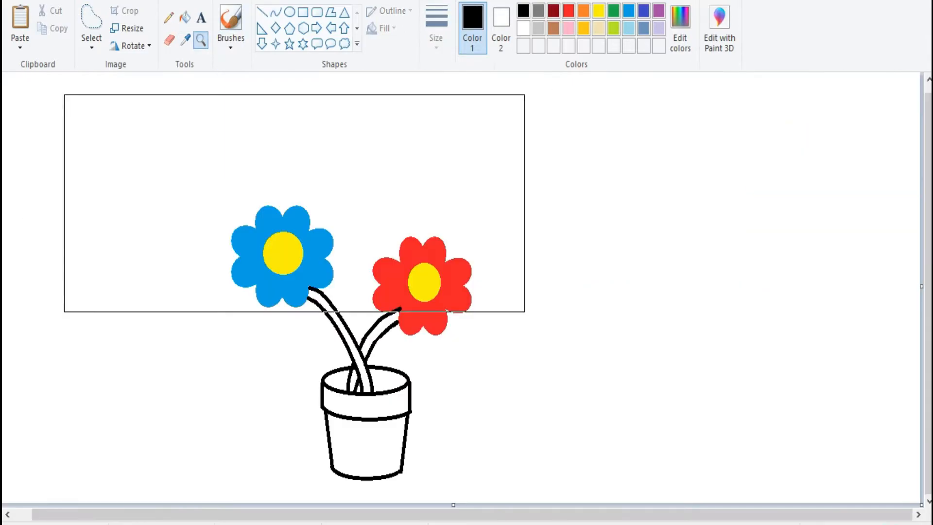
left_click_drag(928, 177, 928, 163)
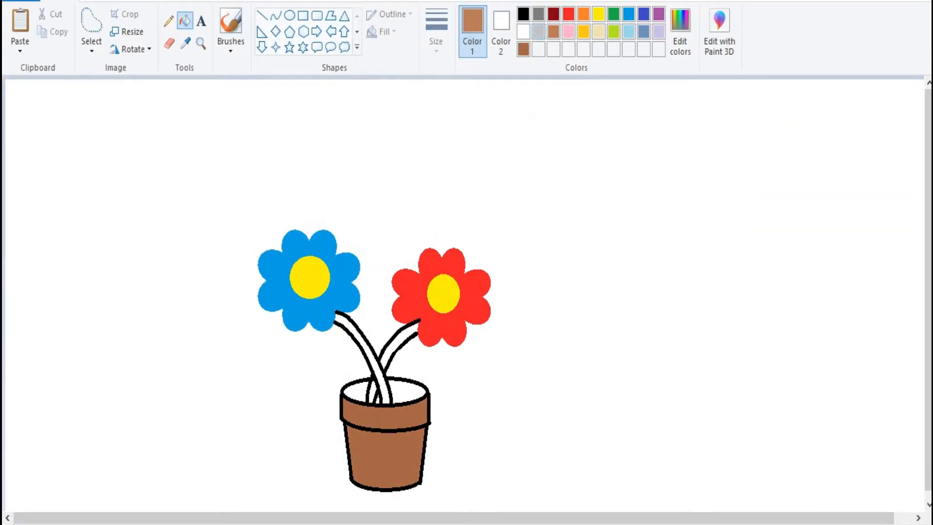
left_click(523, 49)
left_click(679, 31)
left_click_drag(615, 238, 615, 252)
left_click(343, 369)
left_click(385, 459)
left_click(385, 418)
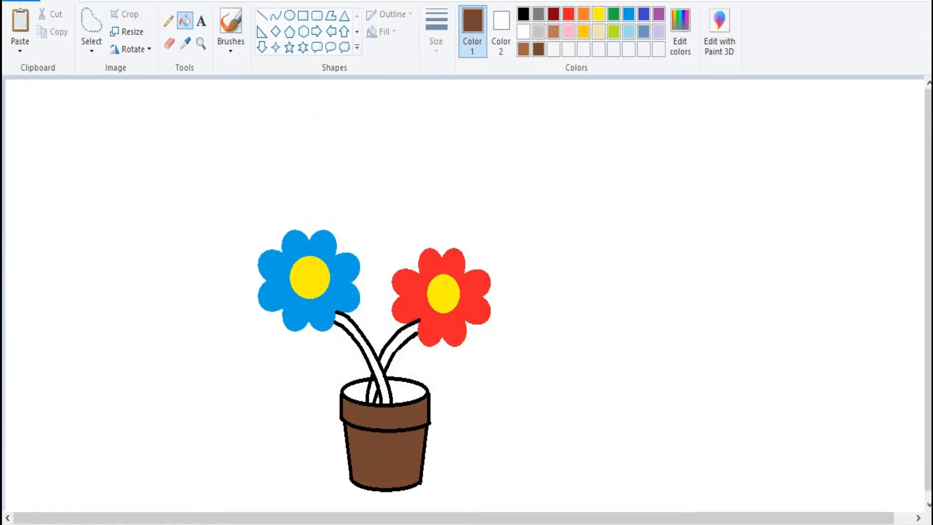
Fill the pot's opening with dark red and both stems with lime green.
left_click(553, 15)
left_click(409, 392)
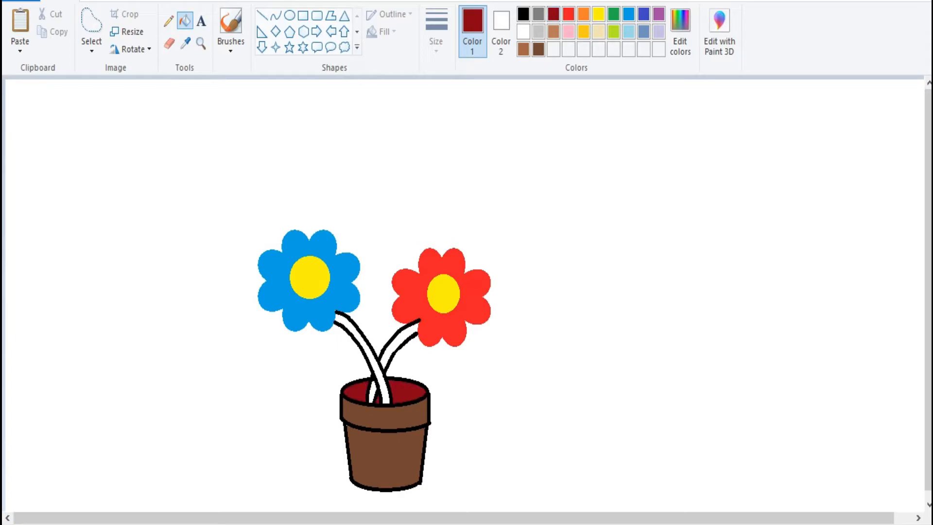
left_click(386, 395)
left_click(396, 341)
left_click(372, 393)
Draw a black curved leaf outline with a midrib and short veins in the empty area beside the red flower.
left_click(276, 16)
left_click(523, 14)
left_click_drag(591, 260, 655, 258)
mouse_move(604, 260)
left_mouse_down()
mouse_move(599, 245)
mouse_move(645, 270)
mouse_move(602, 301)
left_mouse_up()
left_click_drag(635, 275, 640, 277)
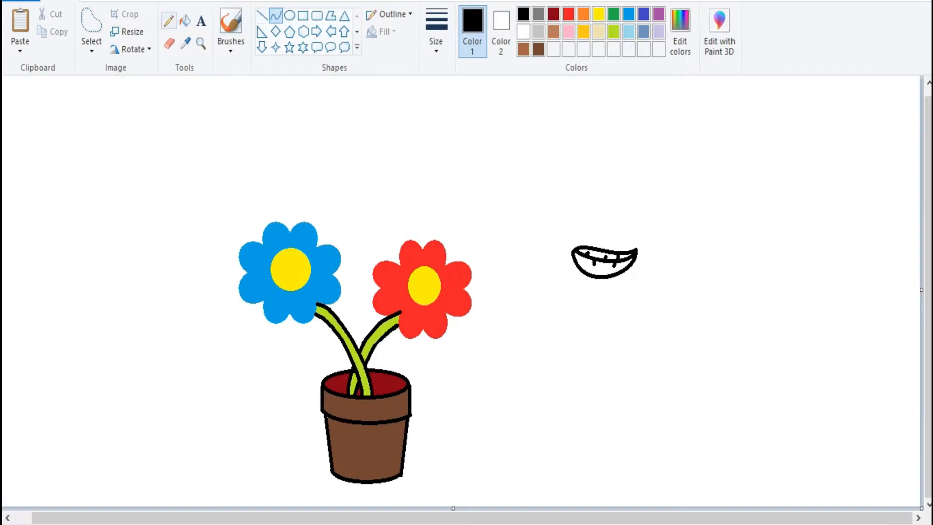
Cut around the leaf with a free-form selection and move it close to the red flower.
left_click(201, 43)
left_click(603, 260)
left_click(401, 291)
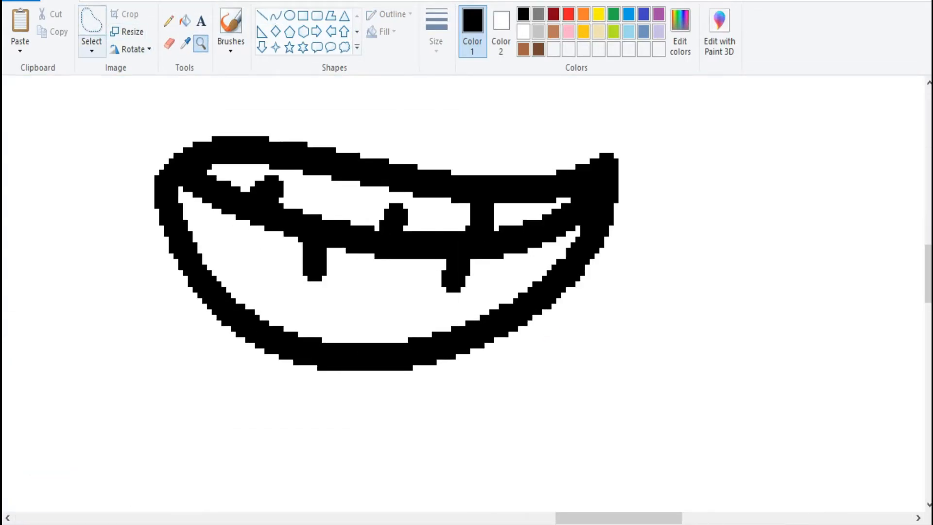
left_click(91, 22)
mouse_move(140, 180)
left_mouse_down()
mouse_move(334, 394)
mouse_move(683, 134)
mouse_move(194, 130)
mouse_move(134, 179)
left_mouse_up()
mouse_move(428, 233)
left_mouse_down()
mouse_move(356, 317)
mouse_move(44, 490)
left_mouse_up()
left_click(8, 518)
left_click_drag(438, 452, 84, 406)
left_click_drag(928, 274, 928, 302)
left_click_drag(194, 243, 341, 298)
left_click(8, 518)
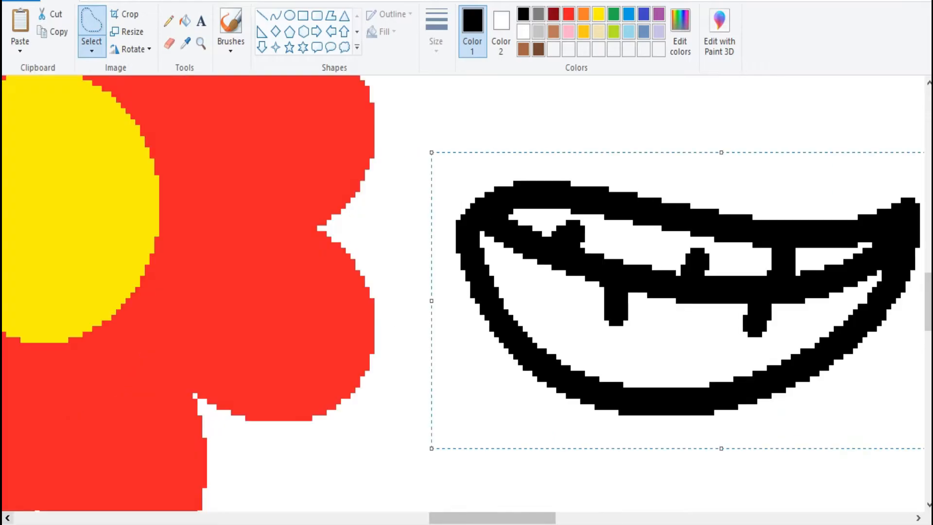
Shrink the selected leaf slightly and place it below the red flower, against the right stem.
left_click_drag(607, 301, 465, 340)
left_click_drag(867, 339, 814, 339)
left_click_drag(552, 192, 552, 242)
left_click_drag(288, 365, 337, 365)
left_click_drag(438, 272, 86, 492)
scroll(86, 492, "down", 1)
left_click(7, 518)
left_click_drag(364, 243, 130, 335)
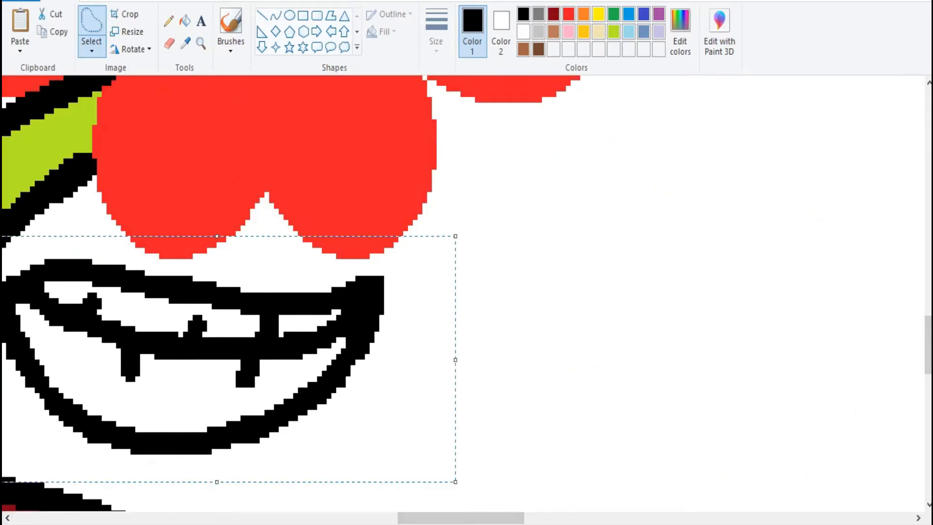
left_click(7, 518)
left_click_drag(389, 359, 341, 354)
left_click(699, 311)
Paste a mirrored second leaf below the blue flower and join it to the left stem with a short black line.
scroll(699, 310, "down", 6)
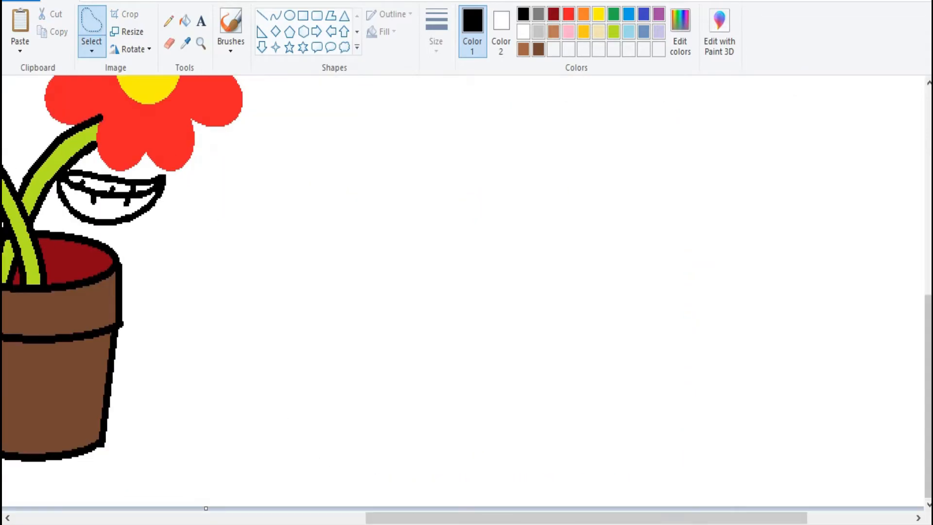
key("ctrl+v")
left_click_drag(42, 99, 316, 360)
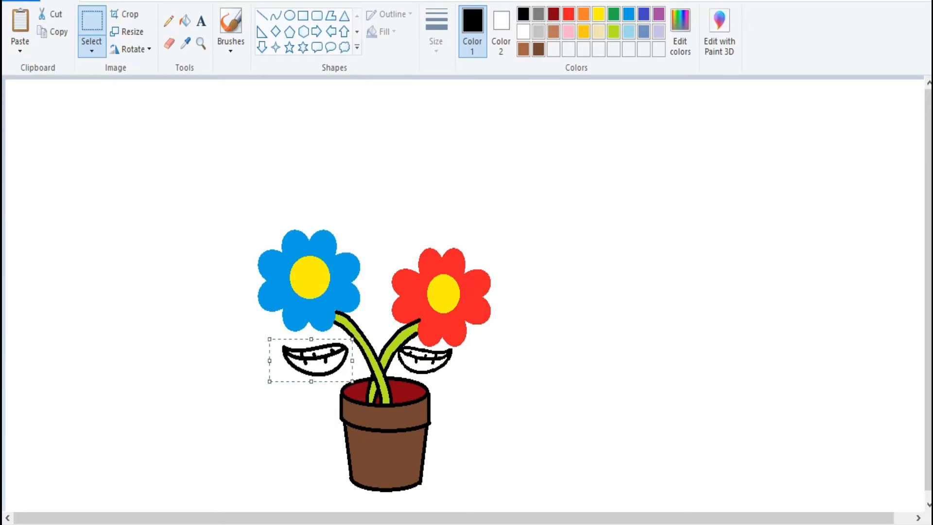
left_click(263, 16)
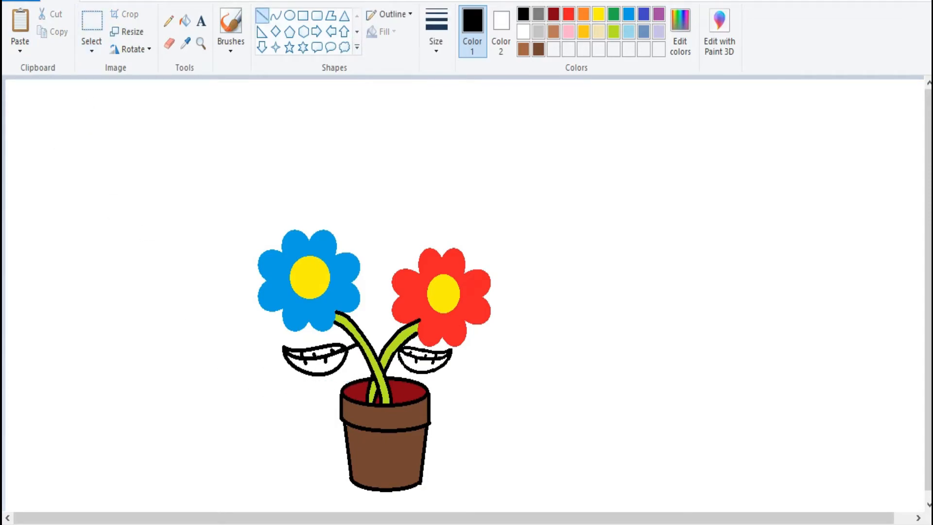
Fill all sections of both leaves with lime green.
left_click(185, 20)
left_click(613, 32)
left_click(424, 366)
left_click(418, 354)
left_click(441, 356)
left_click(316, 367)
left_click(323, 352)
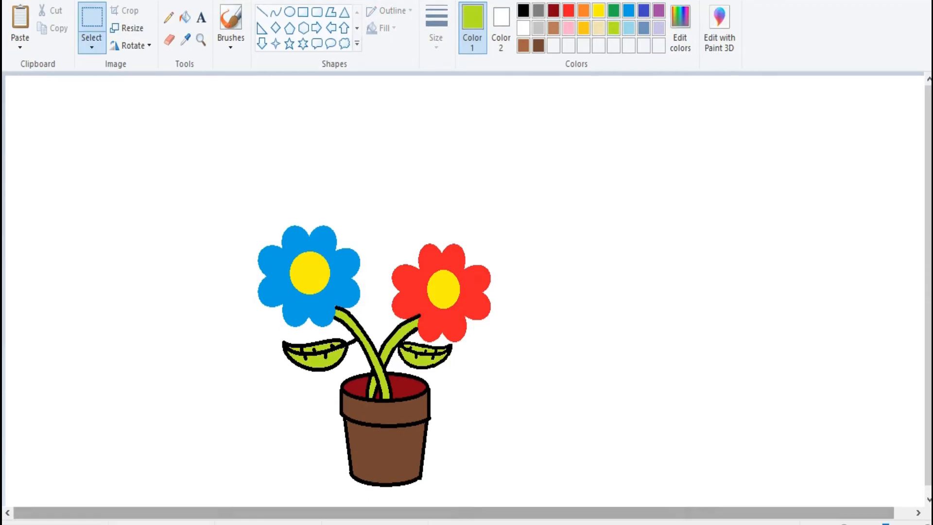
Select the whole potted plant with a rectangular selection and stretch it taller and slightly wider.
left_click_drag(629, 499, 298, 327)
left_click_drag(440, 425, 410, 434)
left_click(409, 433)
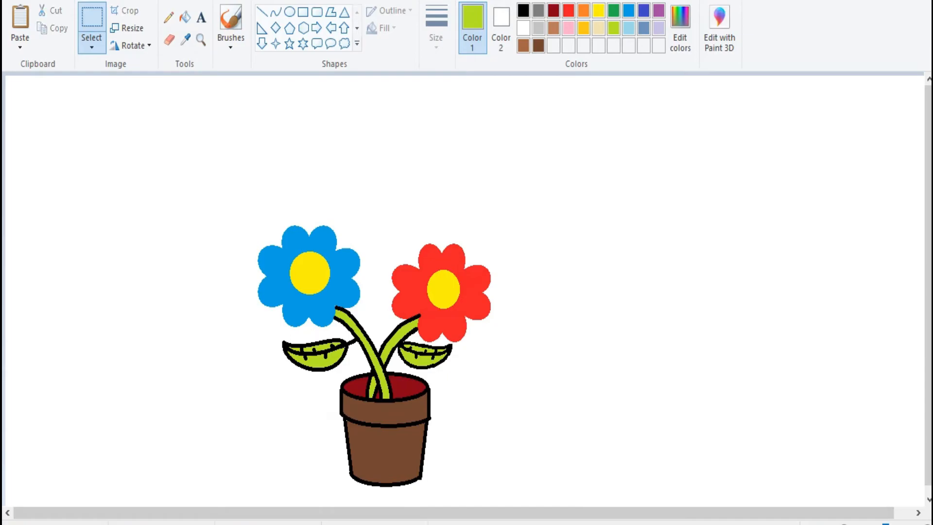
left_click_drag(524, 213, 530, 196)
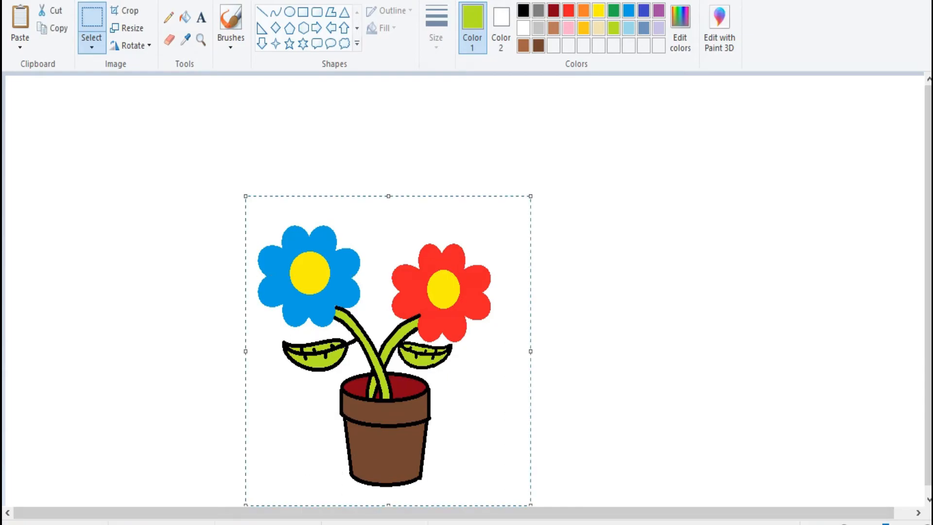
left_click_drag(388, 196, 388, 90)
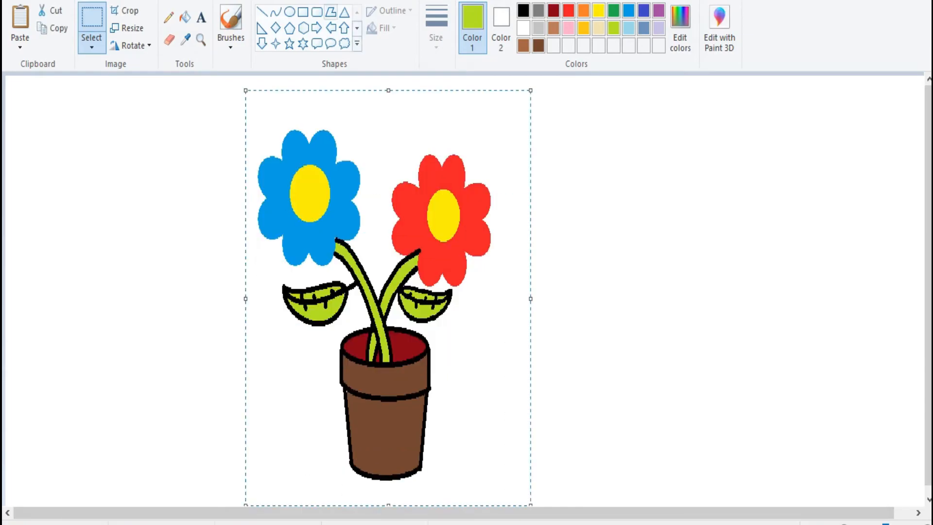
left_click_drag(531, 299, 559, 299)
left_click_drag(559, 299, 564, 299)
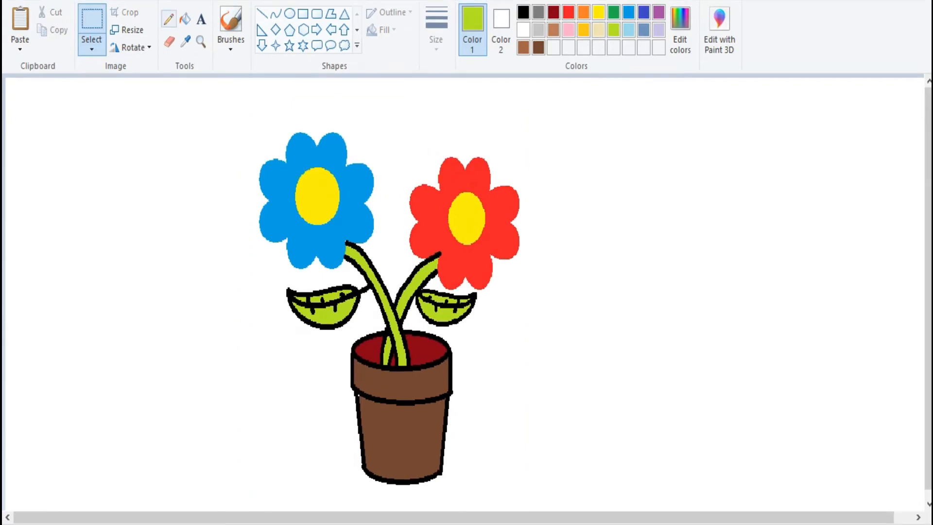
Add the letter "F" as green 72-point Bernard MT Condensed text in the empty area beside the red flower.
left_click(201, 19)
left_click(568, 12)
left_click(524, 248)
left_click(402, 12)
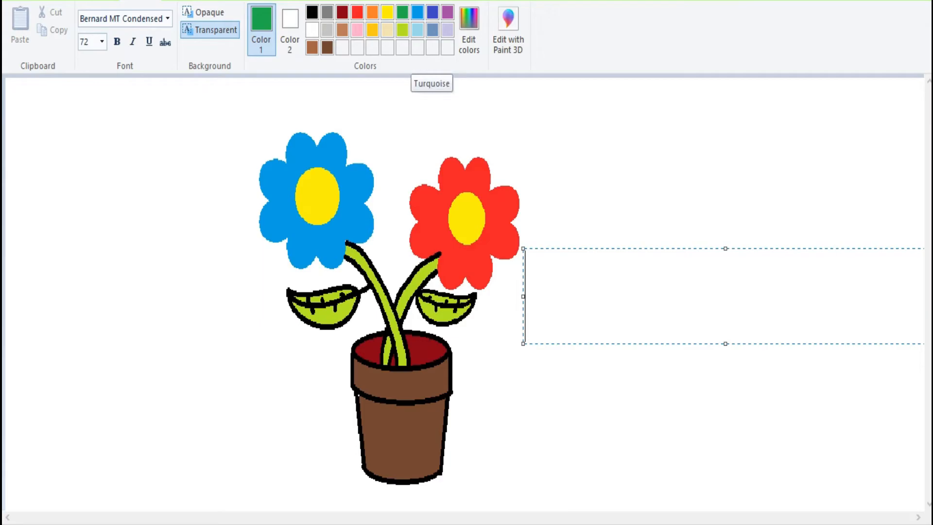
type("F")
left_click_drag(583, 240, 205, 198)
left_click_drag(550, 247, 392, 246)
double_click(196, 248)
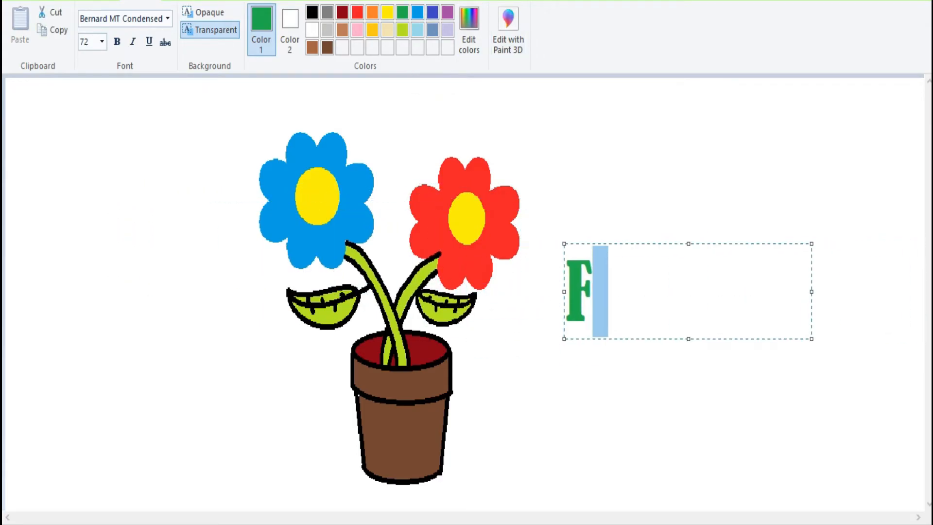
Add the word "Flower" in a new green text box just below the letter F.
left_click(535, 317)
type("Flow")
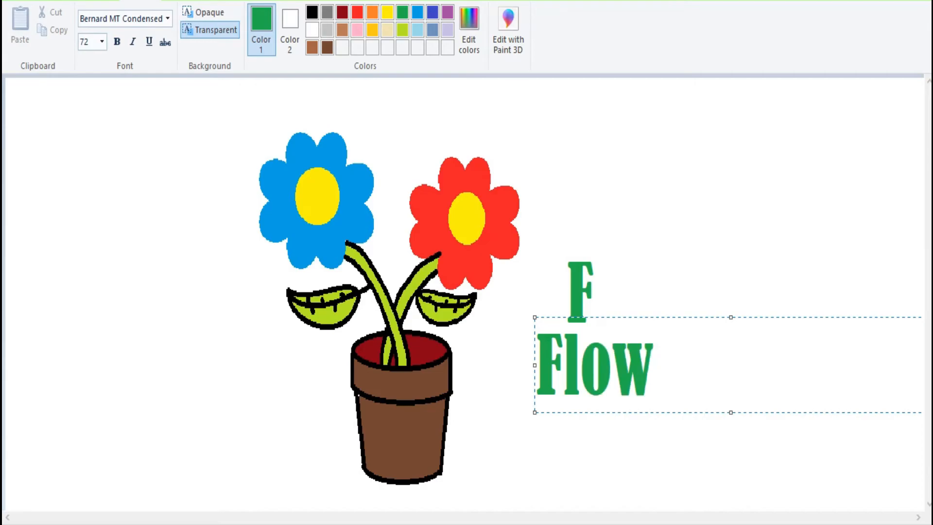
type("er")
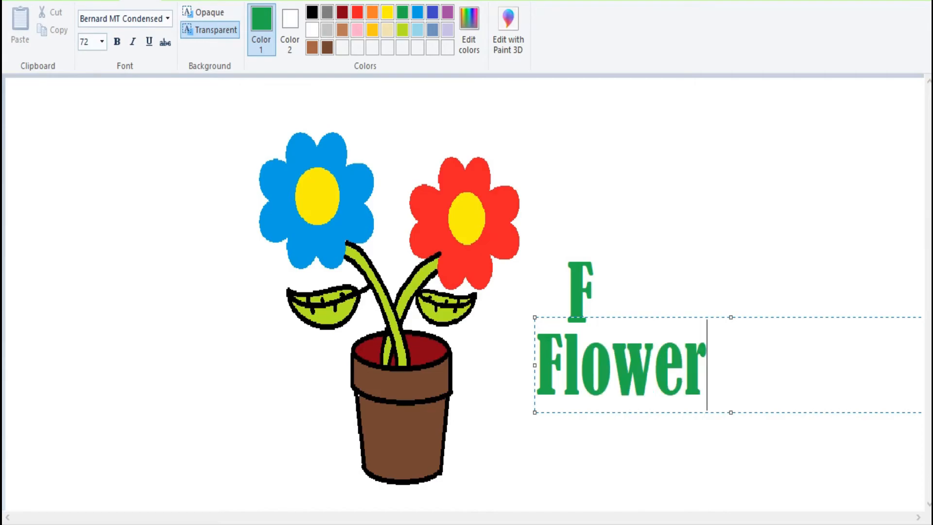